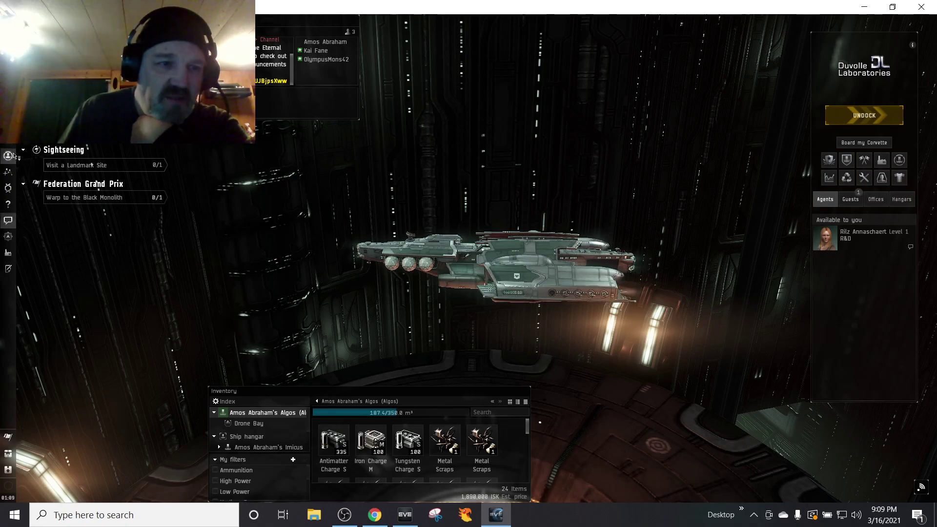
# Centre the Algos fitting window on screen and list the five Hornet I drones in its drone bay
pyautogui.hotkey('alt', 'f')
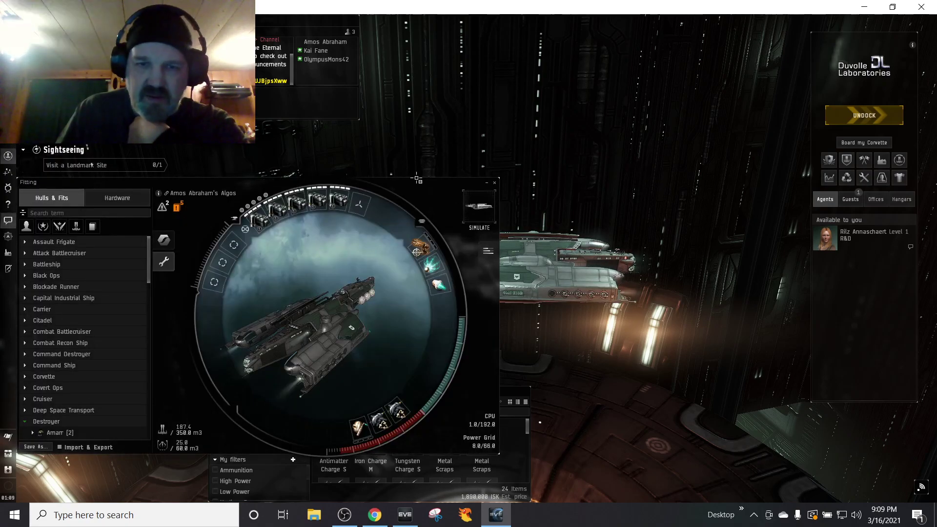
pyautogui.moveTo(416, 182); pyautogui.dragTo(612, 109)
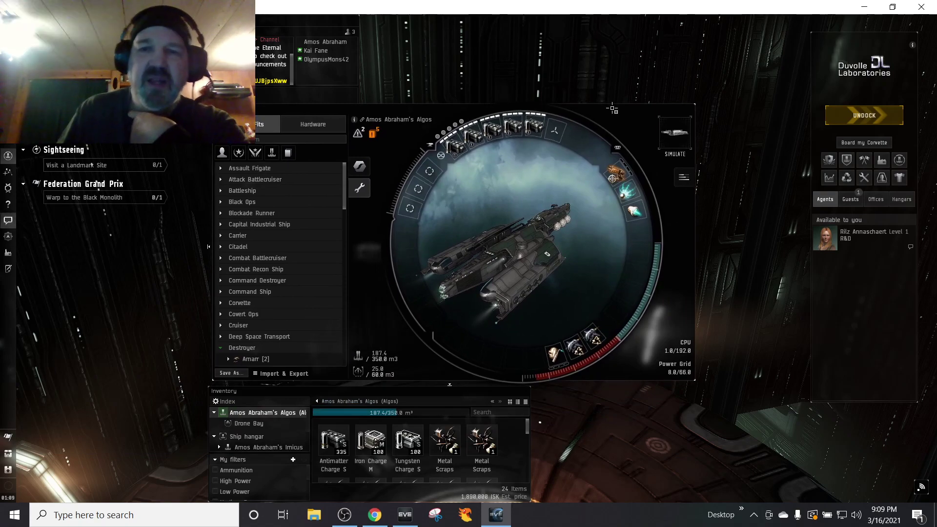
pyautogui.moveTo(612, 108); pyautogui.dragTo(608, 113)
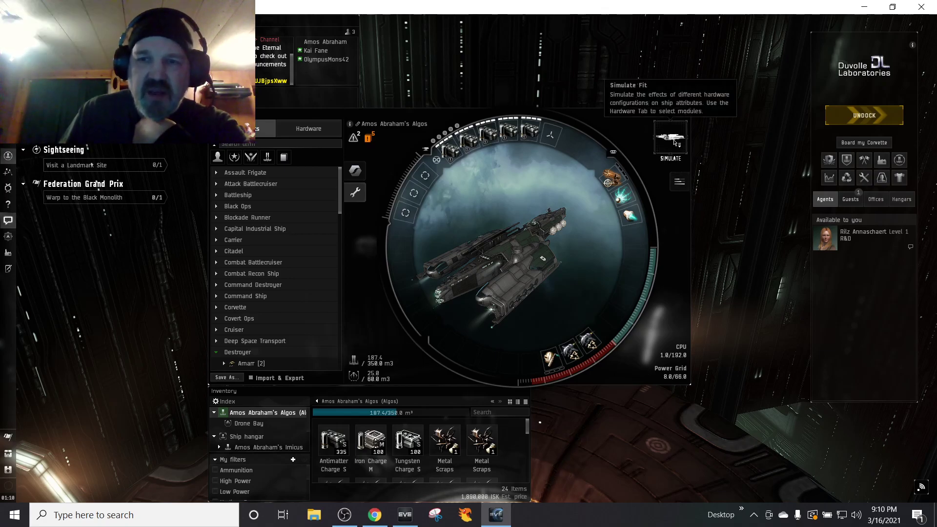
pyautogui.click(241, 425)
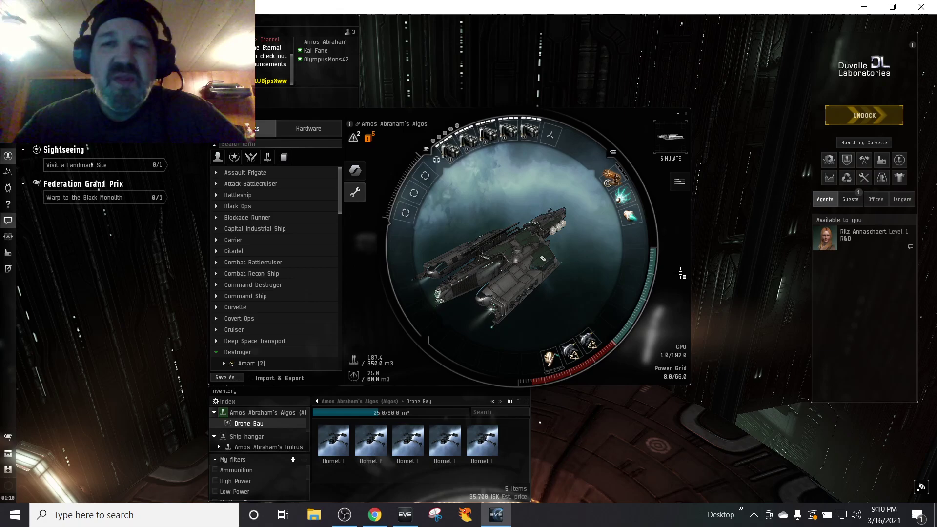
# Expand the Algos stats panel to show 182.4 dps, 4,237 effective HP and 94.3 drone dps
pyautogui.click(680, 181)
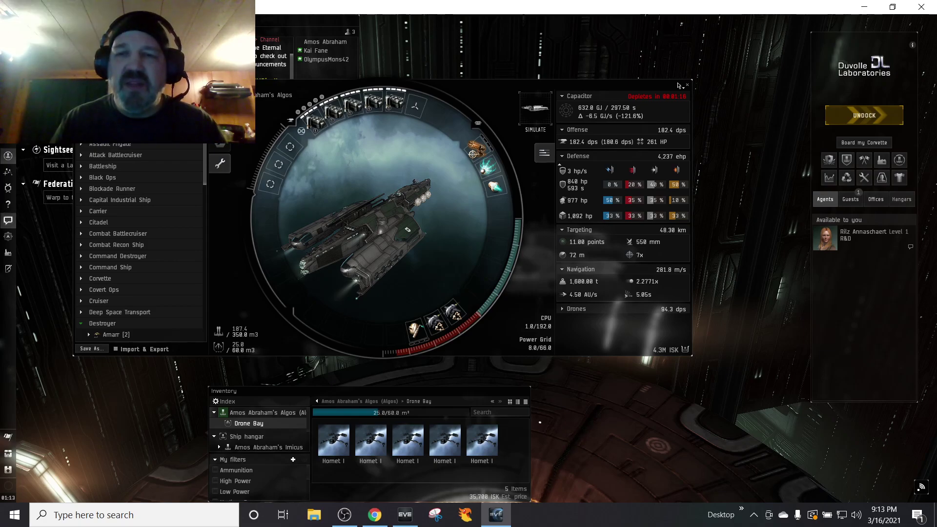
# Close the Algos fitting window, keeping the hangar and the Hornet drone bay inventory open
pyautogui.click(687, 86)
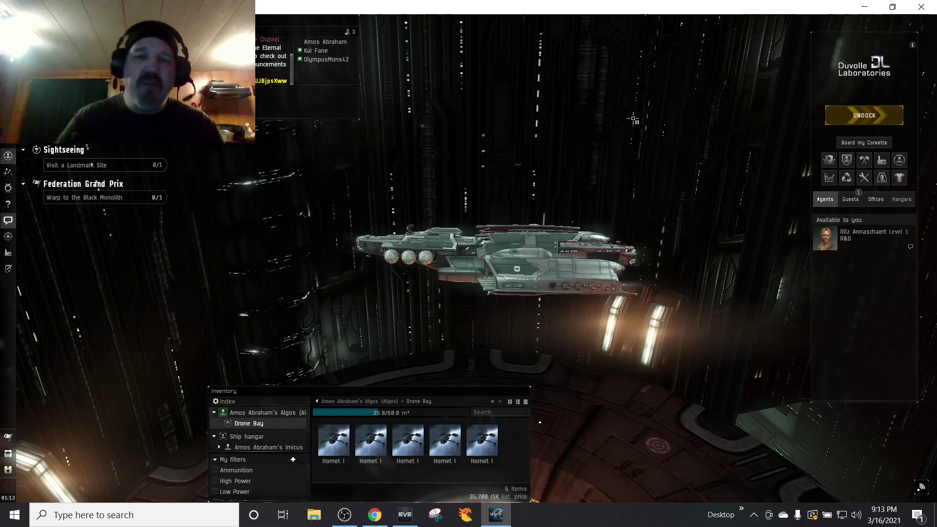